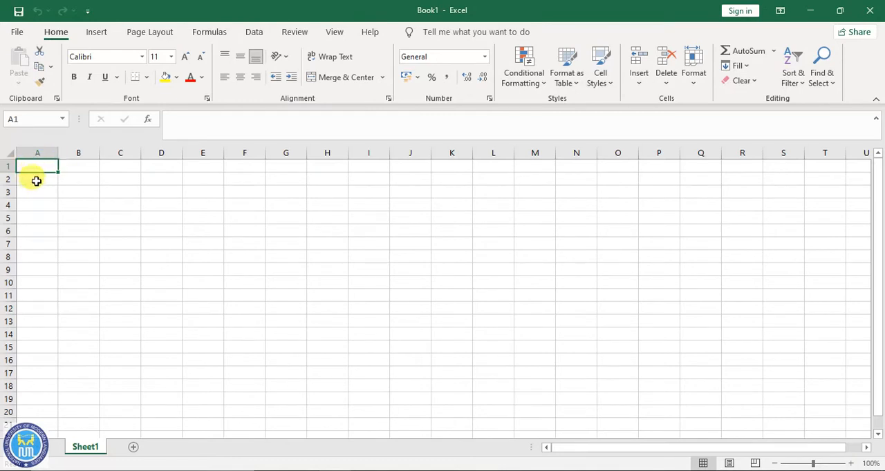
left_click(36, 180)
left_click(35, 169)
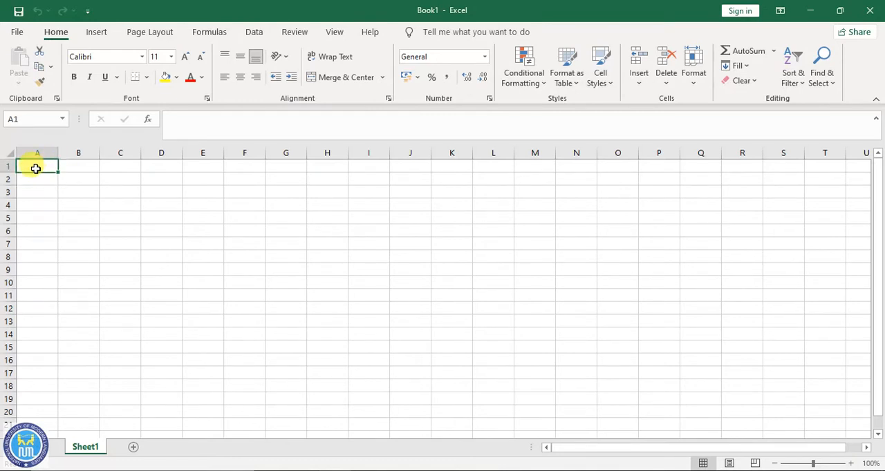
left_click(36, 180)
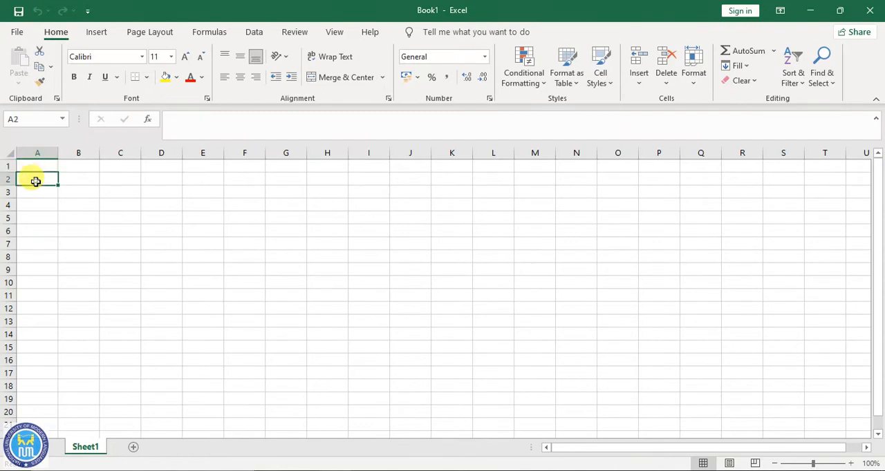
left_click(76, 178)
left_click(45, 166)
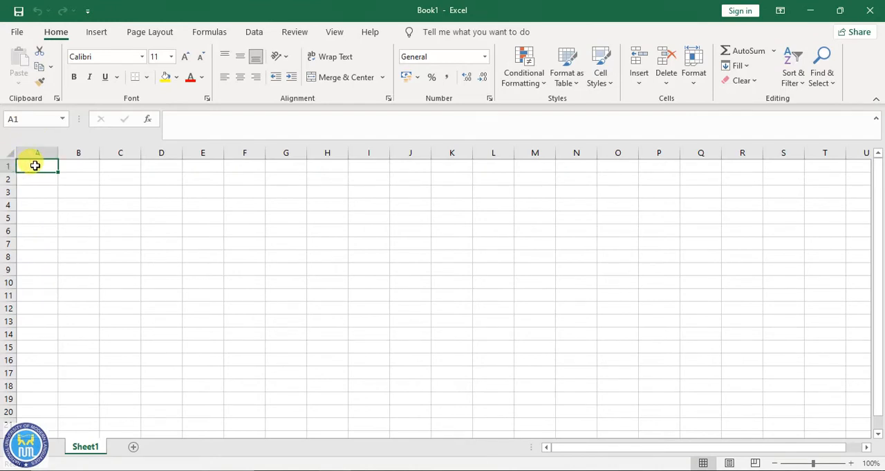
left_click(81, 167)
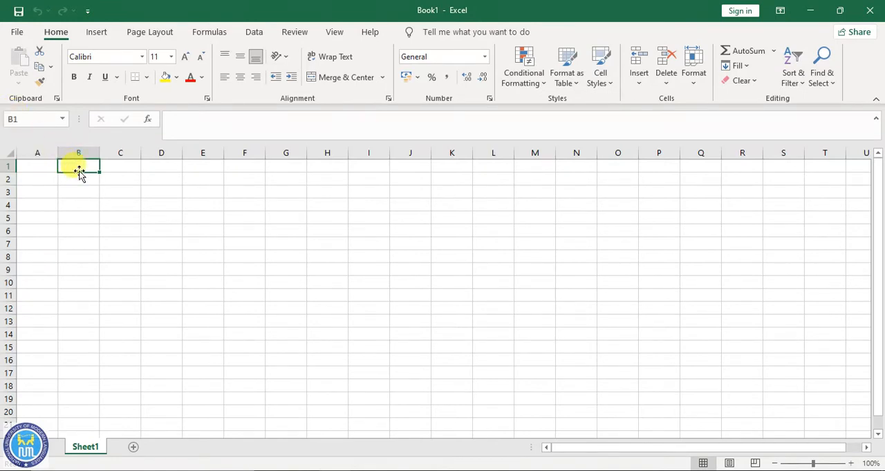
left_click(415, 257)
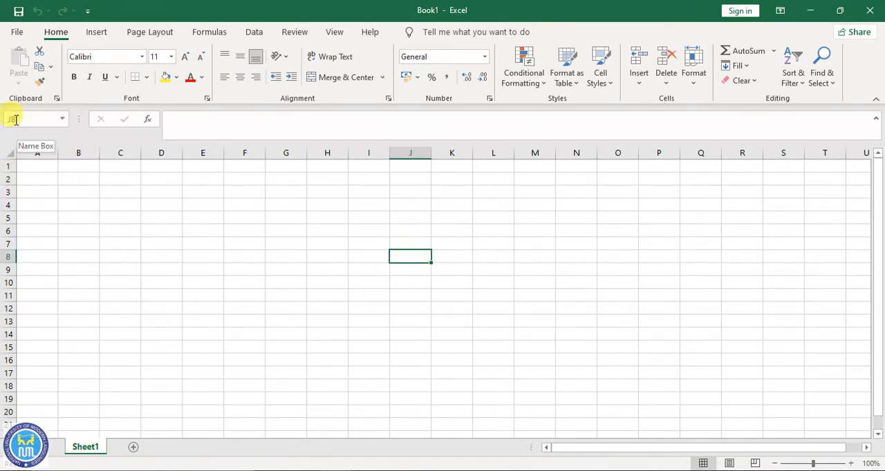
left_click(403, 241)
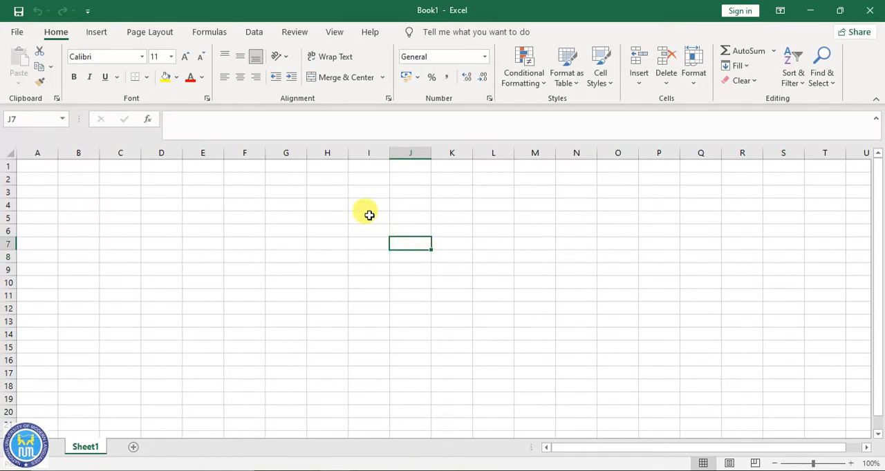
- Enter the values 12, 12, 32 and 12 in cells A1 to A4
left_click(38, 170)
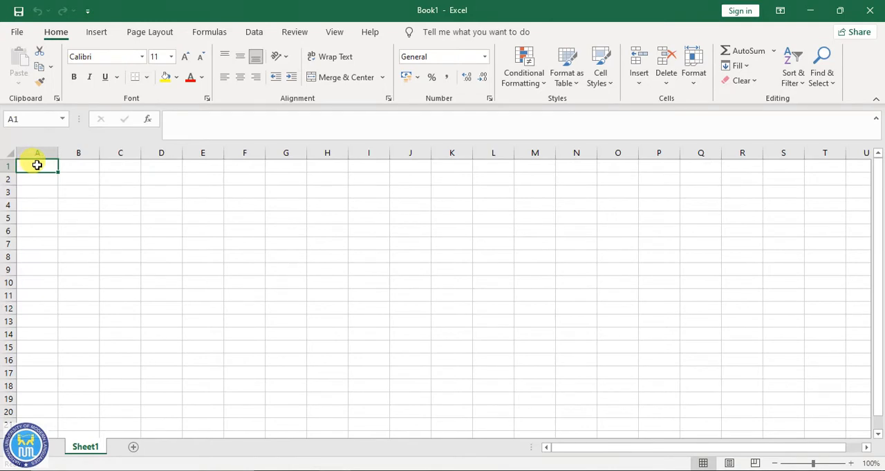
type("12")
key("Return")
type("12")
key("Return")
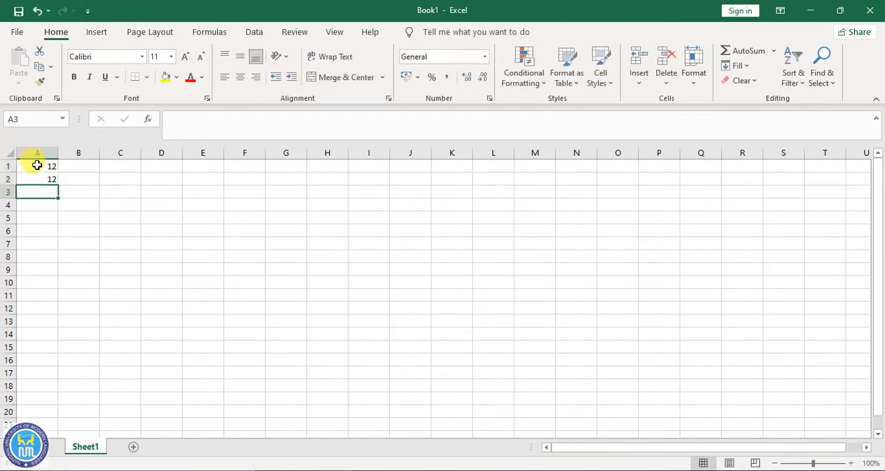
type("32")
key("Return")
type("12")
key("Return")
- Enter the values 12, 32, 43 and 5 in cells B1 to B4
key("Right")
key("Right")
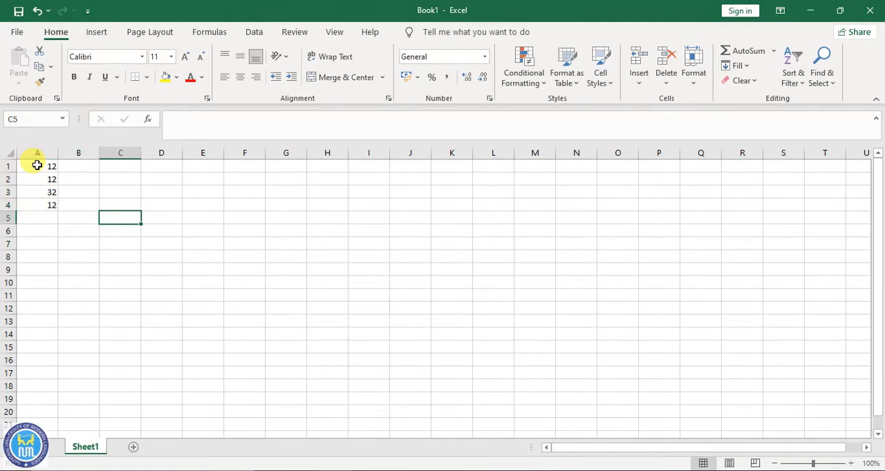
key("Up")
key("Up")
key("Up")
key("Left")
key("Left")
key("Up")
key("Right")
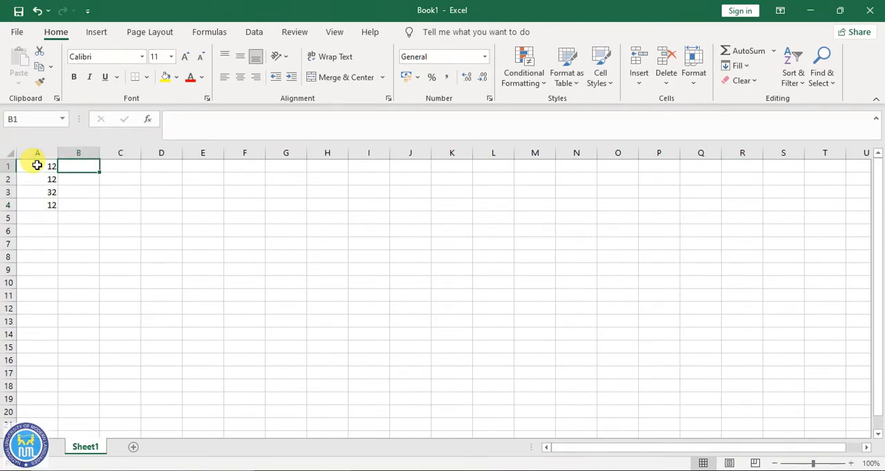
type("12")
key("Return")
type("32")
key("Return")
type("43")
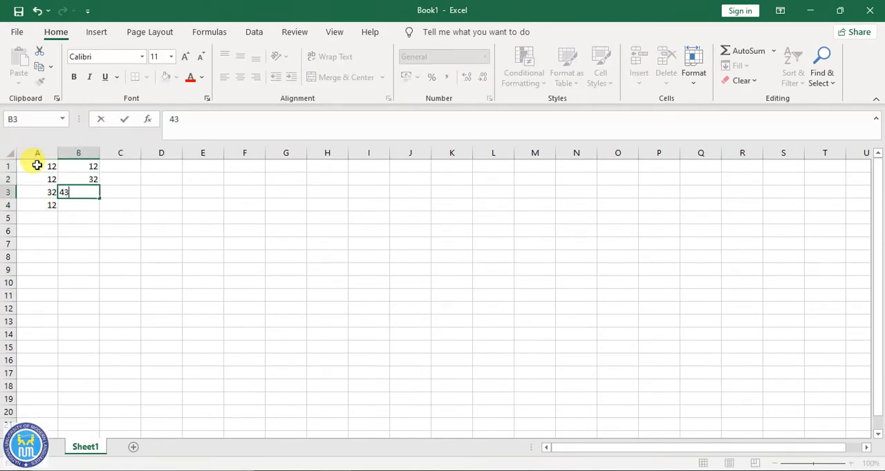
key("Return")
type("5")
key("Tab")
key("Return")
key("Up")
key("Left")
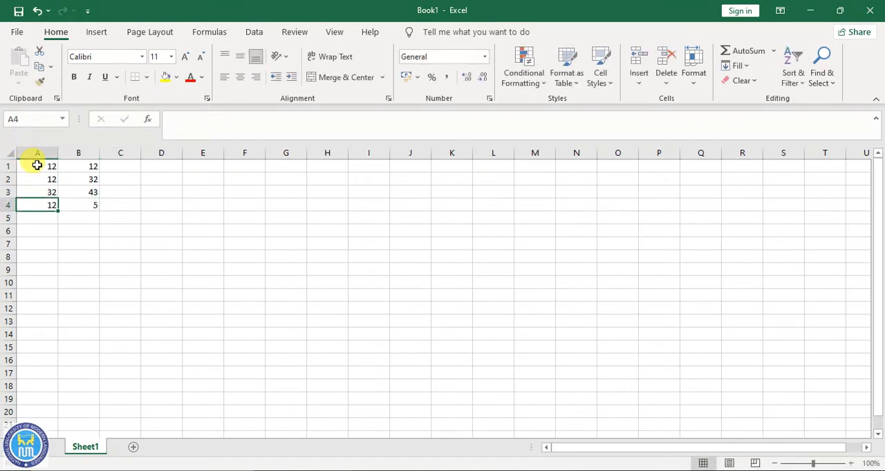
key("Up")
key("Up")
key("Up")
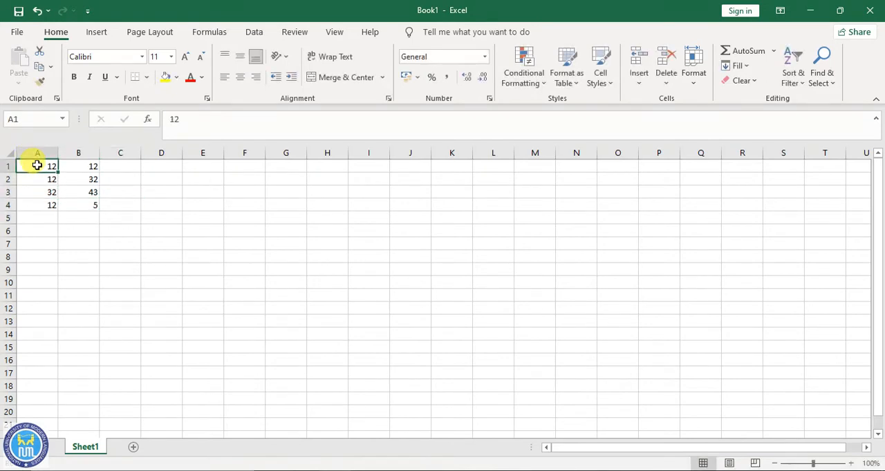
left_click(67, 168)
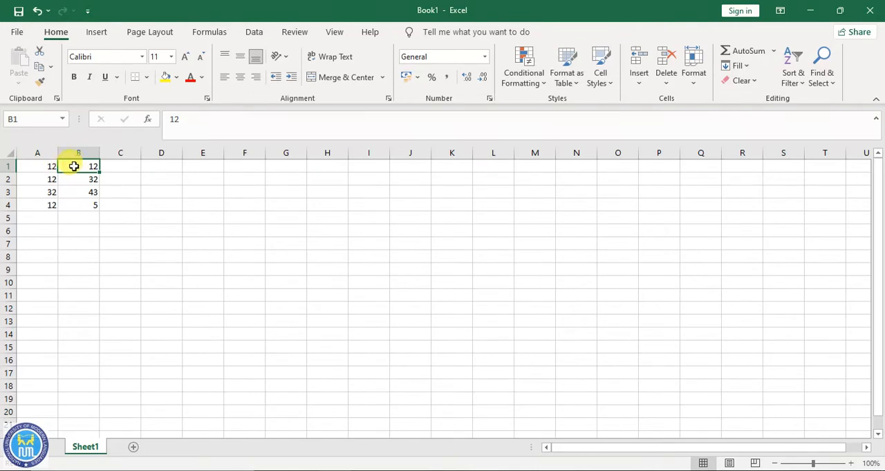
left_click(34, 172)
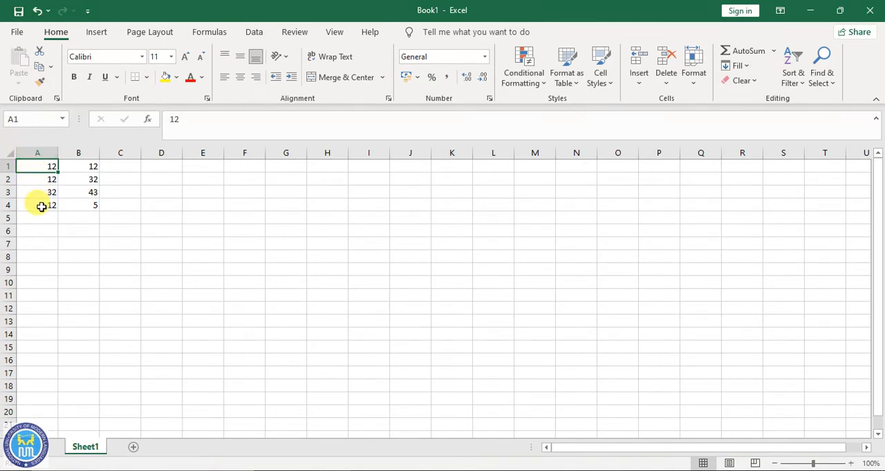
- Insert a blank column before column A, ahead of the two columns of numbers
left_click(45, 152)
right_click(46, 156)
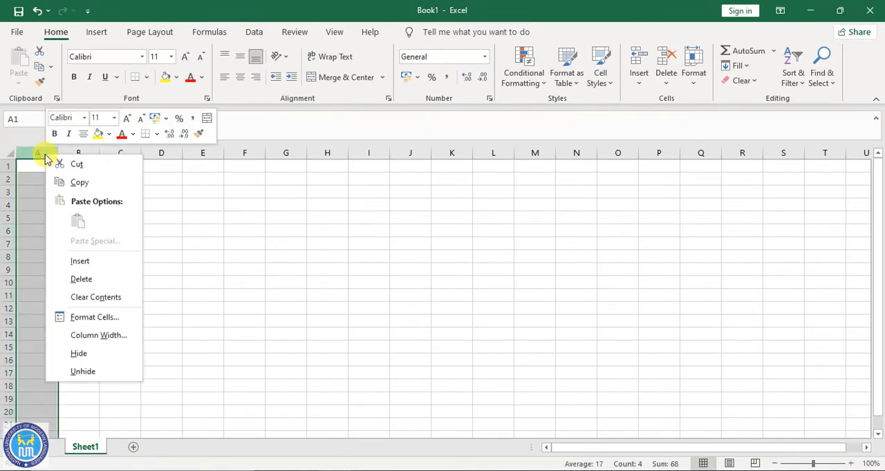
left_click(82, 262)
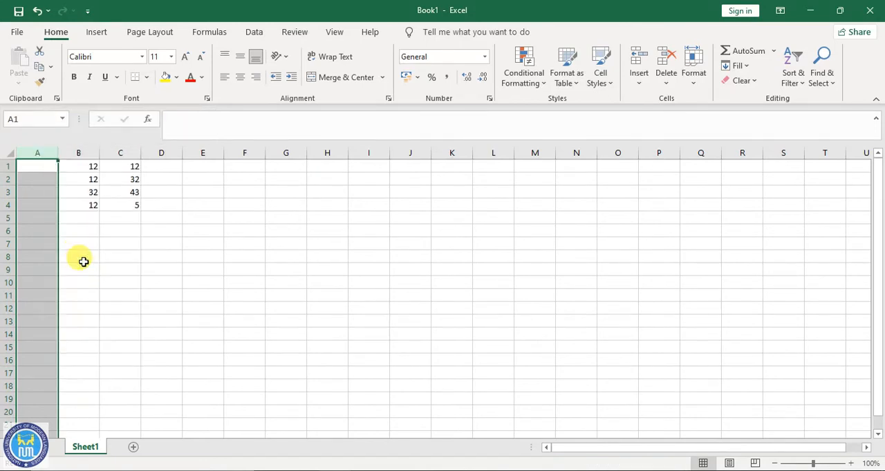
left_click(39, 171)
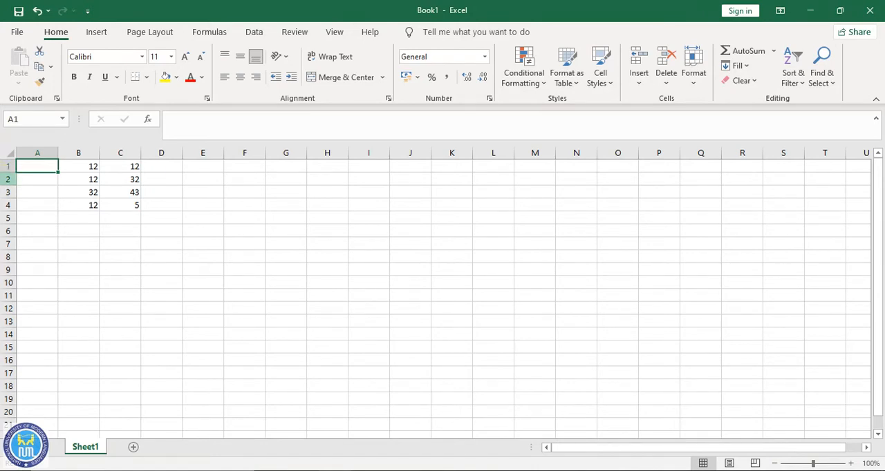
- Insert a blank row above row 2, between the first and second rows of numbers
right_click(8, 179)
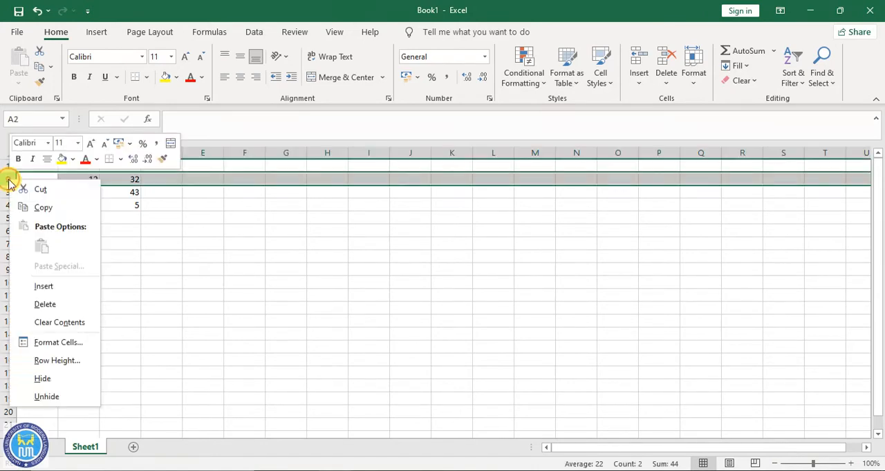
left_click(41, 286)
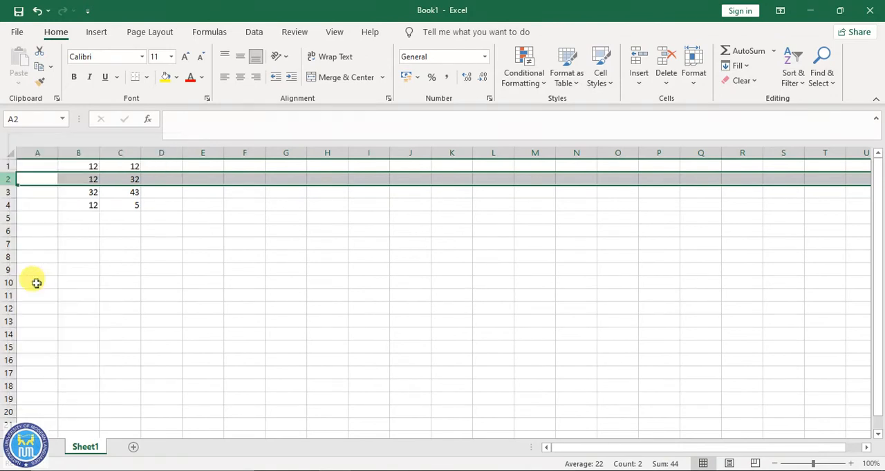
left_click(79, 192)
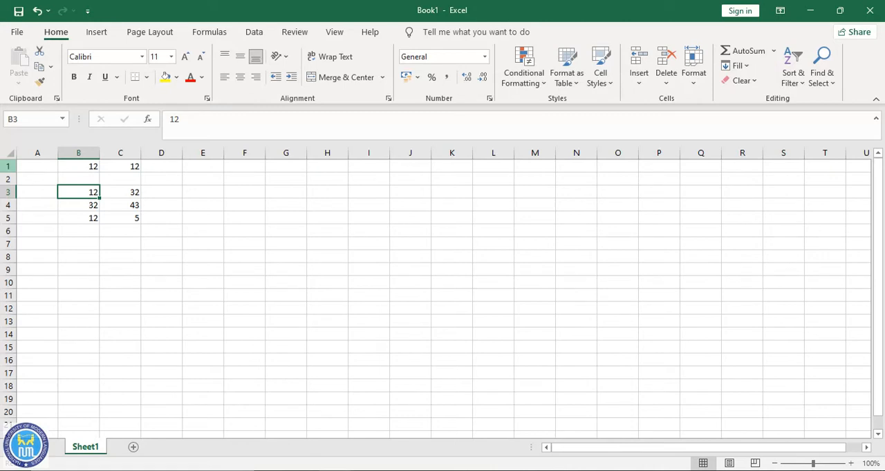
- Insert a blank row above row 1 so the numbers start in the second row
right_click(8, 166)
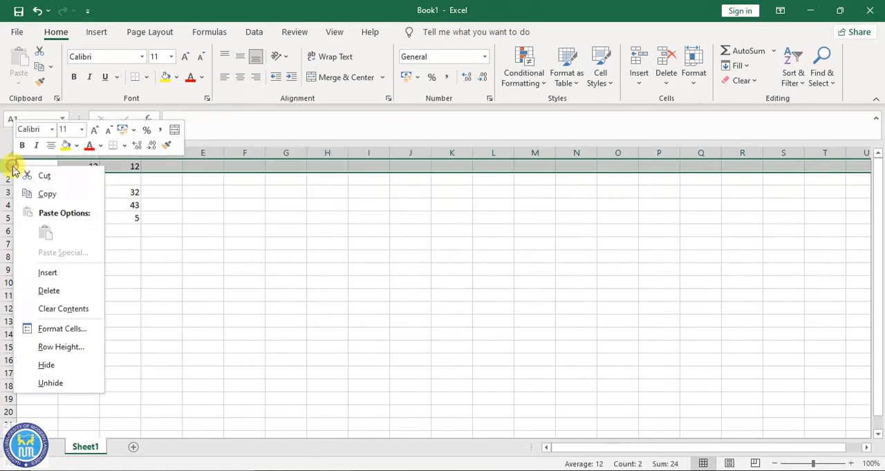
left_click(61, 274)
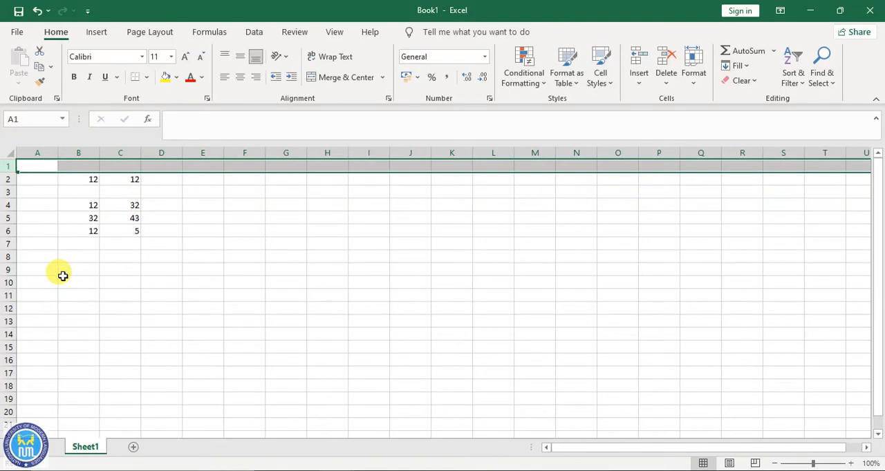
left_click(70, 175)
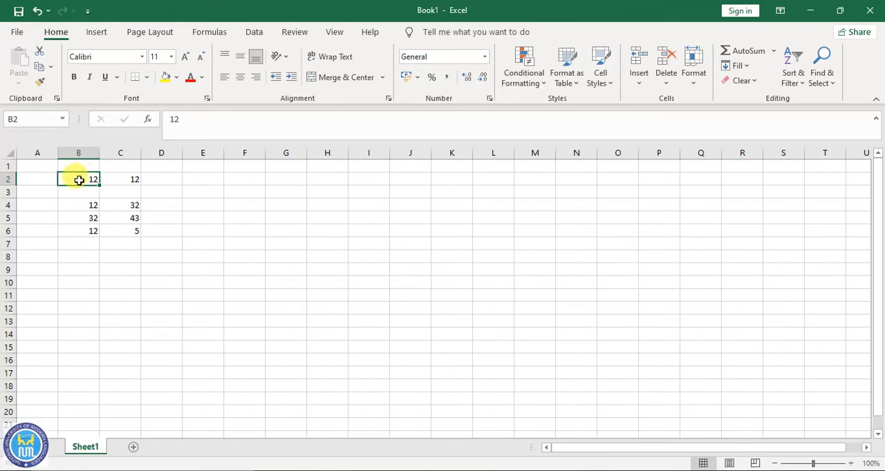
- Clear the contents of the number range B2:C6
left_click_drag(79, 180, 119, 226)
right_click(114, 219)
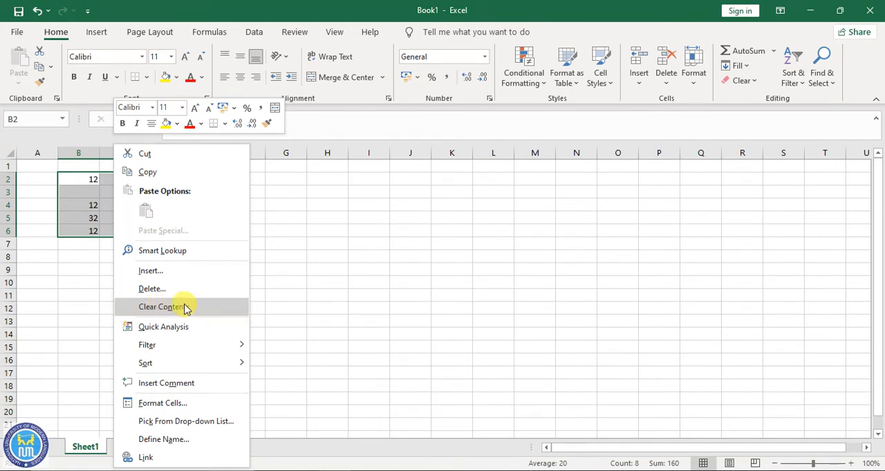
left_click(159, 307)
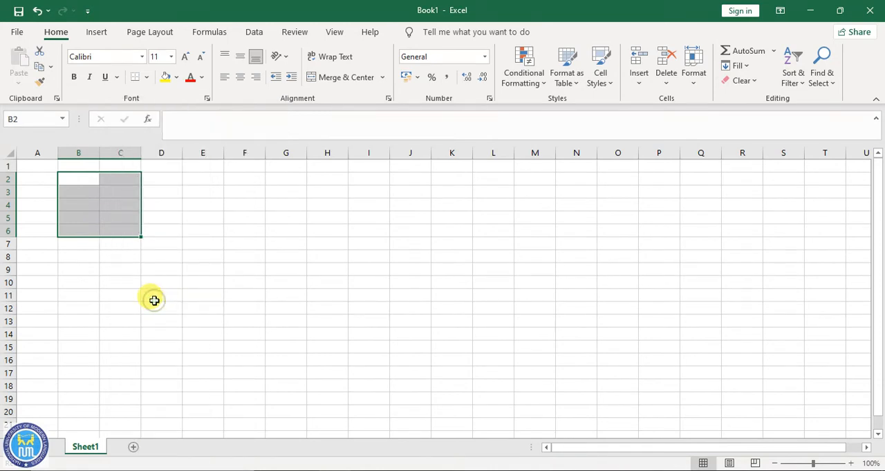
left_click(75, 261)
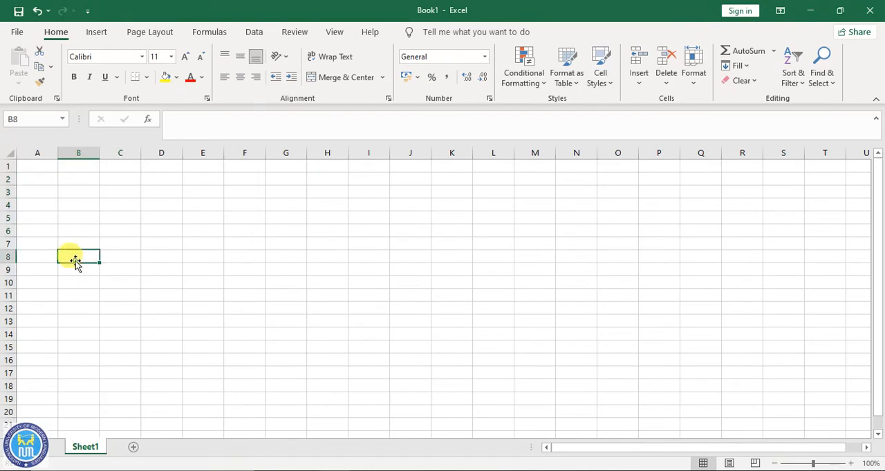
- Enter the heading MARKS SHEET in cell B1
left_click(83, 166)
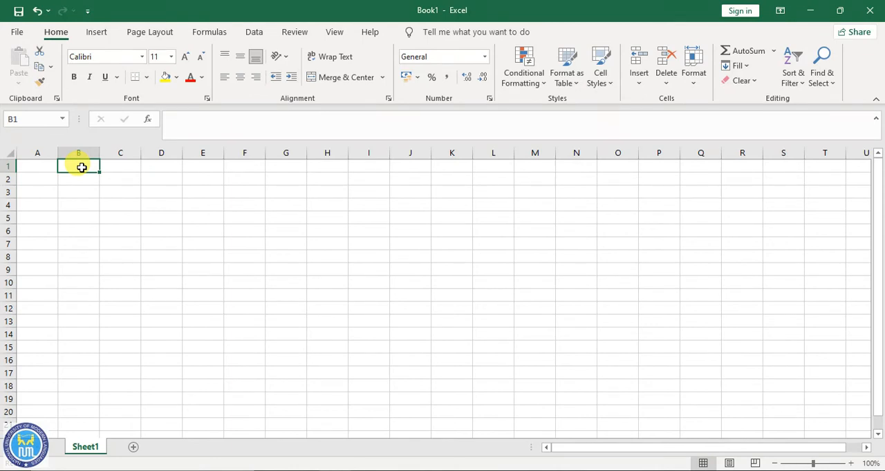
type("MARKS SHEET")
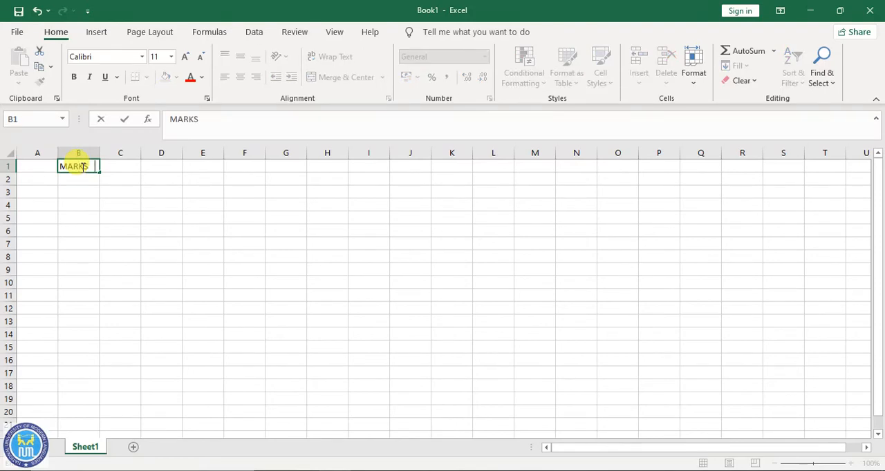
left_click(79, 175)
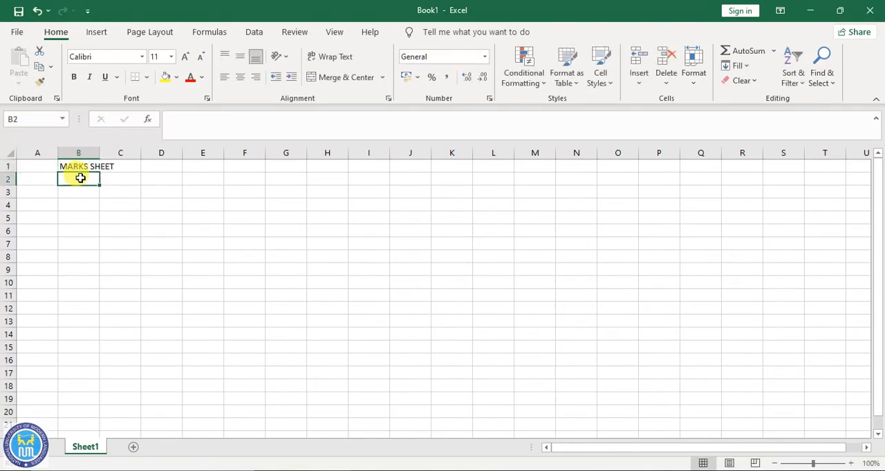
- Compare cells B1 and C1 to check which one holds the overflowing heading text
left_click(122, 168)
left_click(85, 167)
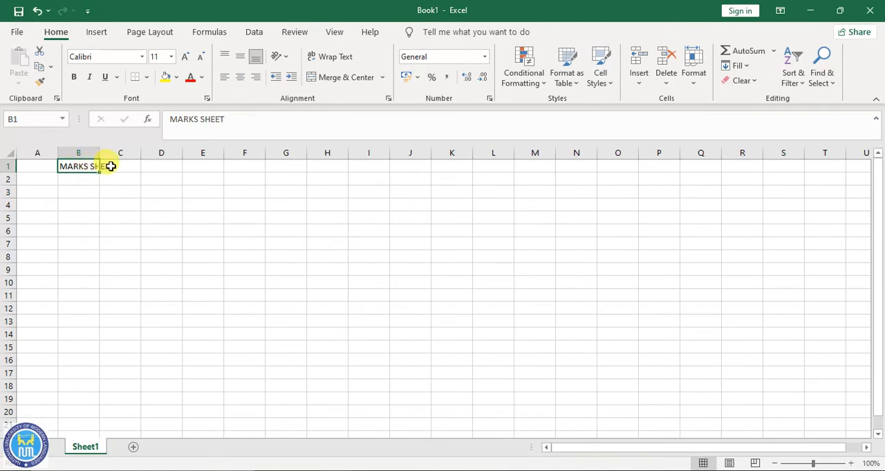
left_click(119, 169)
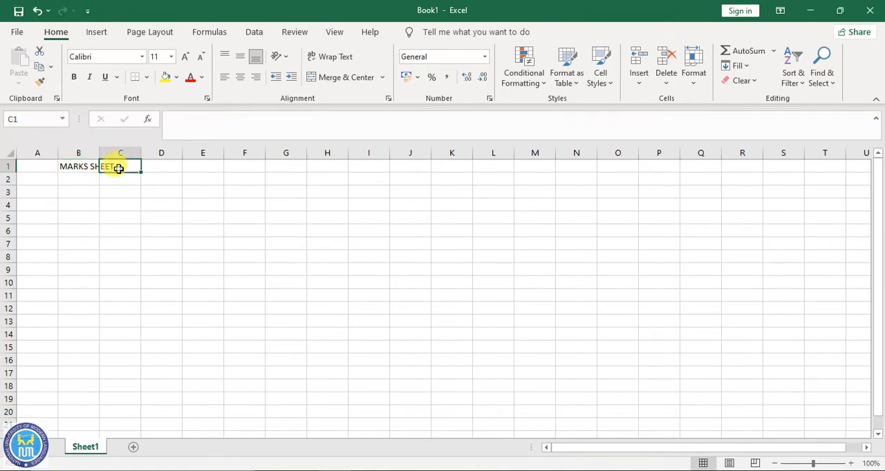
left_click(83, 167)
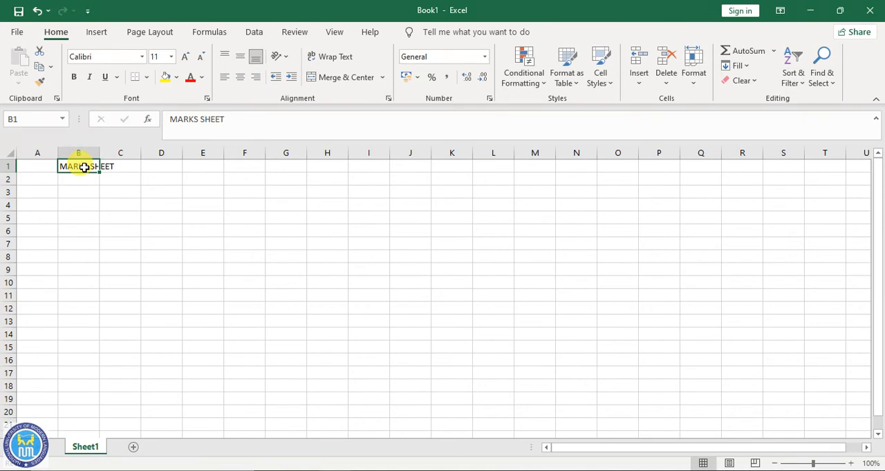
key("Return")
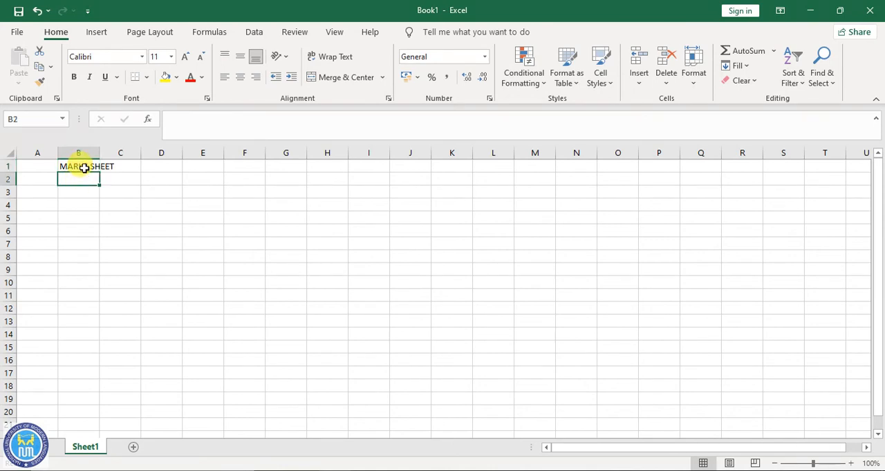
left_click(84, 168)
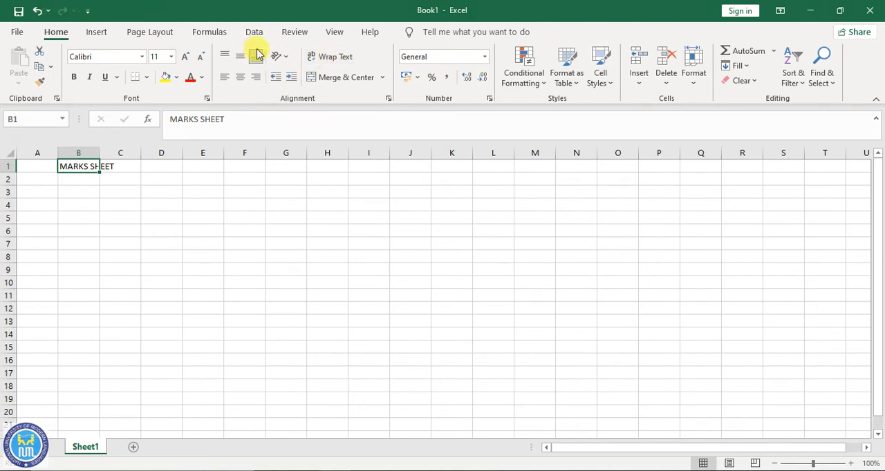
- Wrap the MARKS SHEET heading inside cell B1 and check the contents of B1 against the neighbouring cell C1
left_click(336, 55)
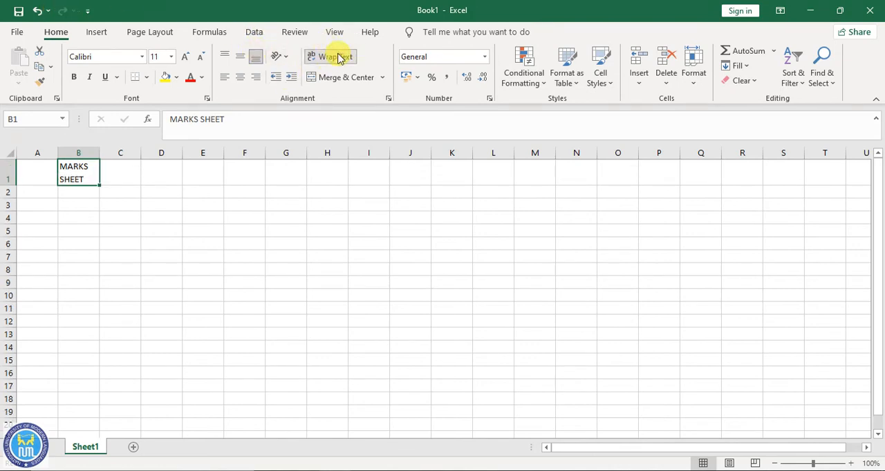
left_click(80, 193)
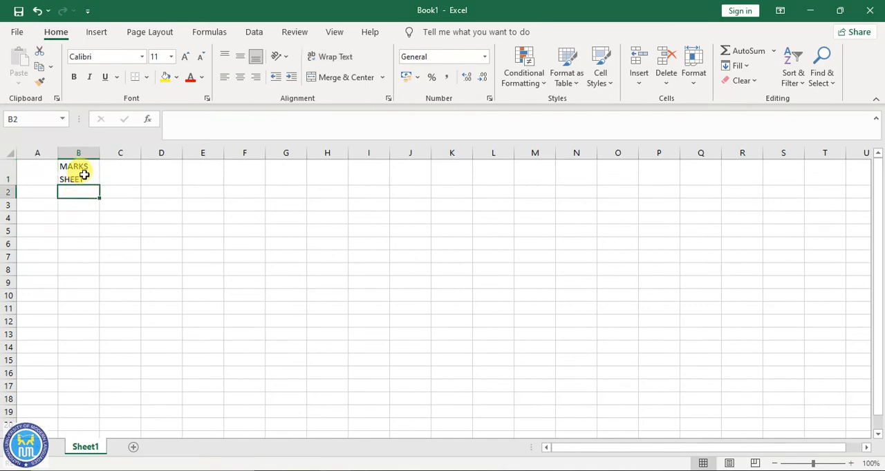
left_click(83, 175)
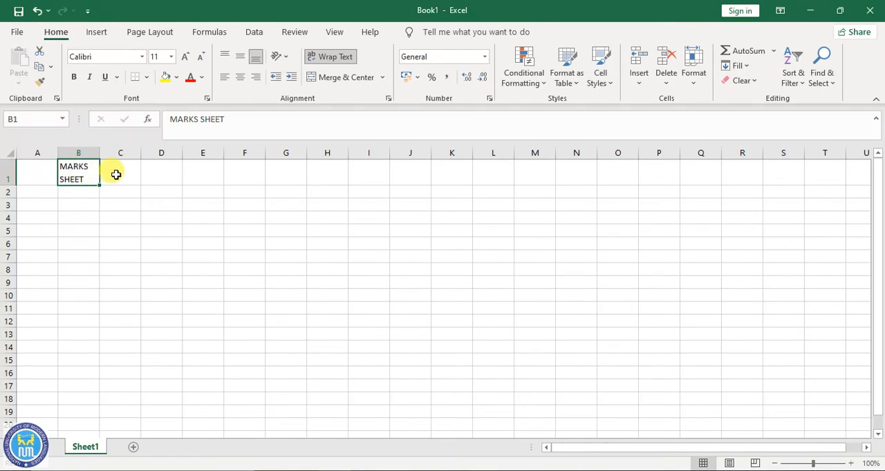
left_click(116, 175)
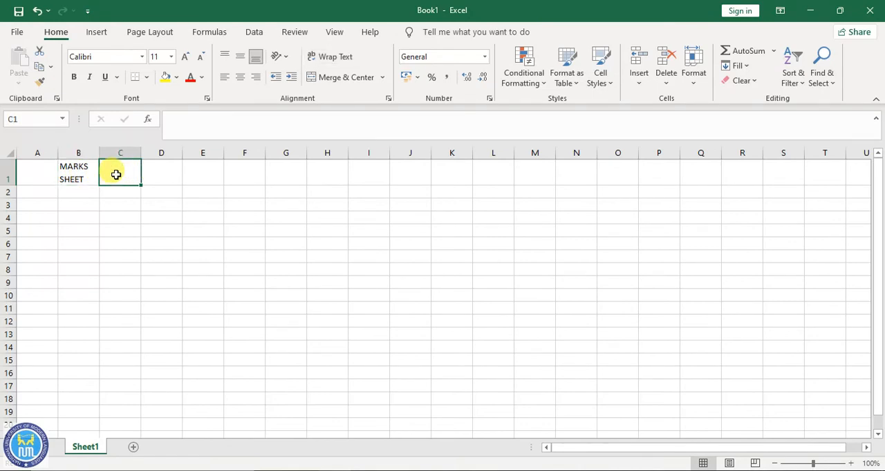
left_click(84, 169)
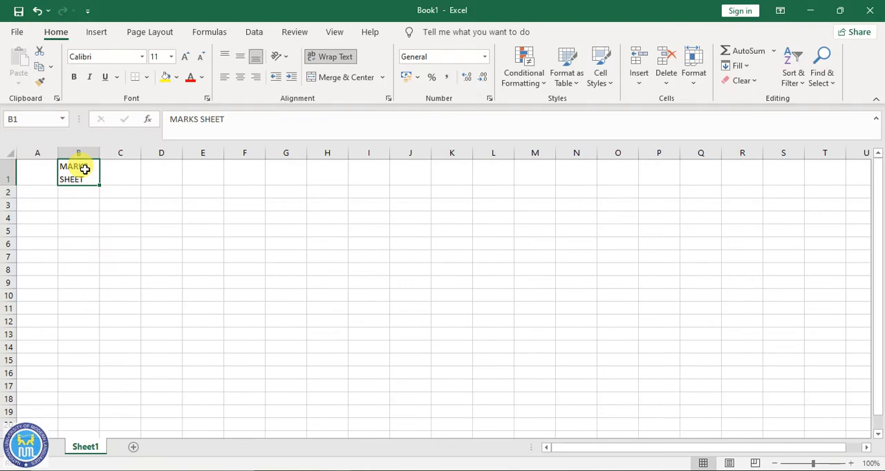
left_click(116, 174)
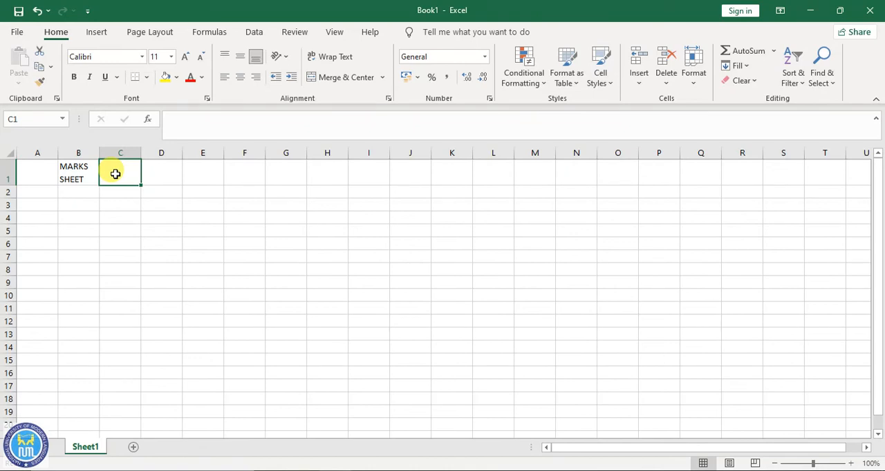
- Enter the title HERE IS LONG TITLE THAT NEEDS TO BE PLACE HERE in cell C1
left_click_drag(115, 175, 206, 175)
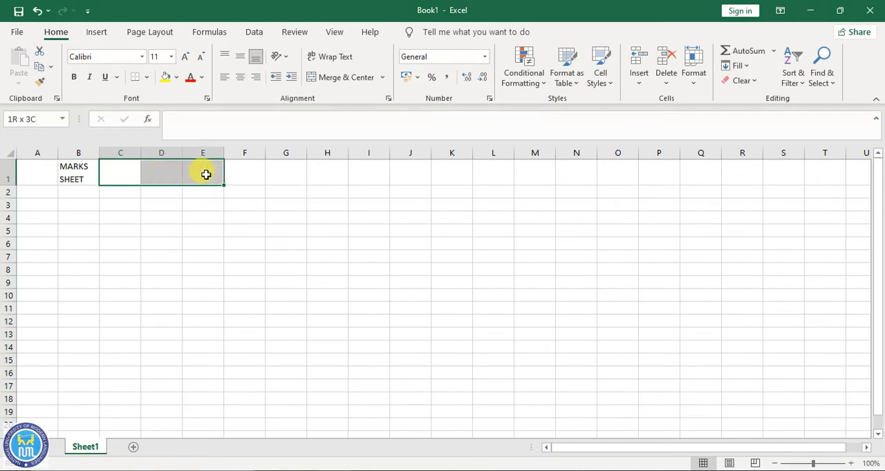
left_click_drag(206, 174, 206, 175)
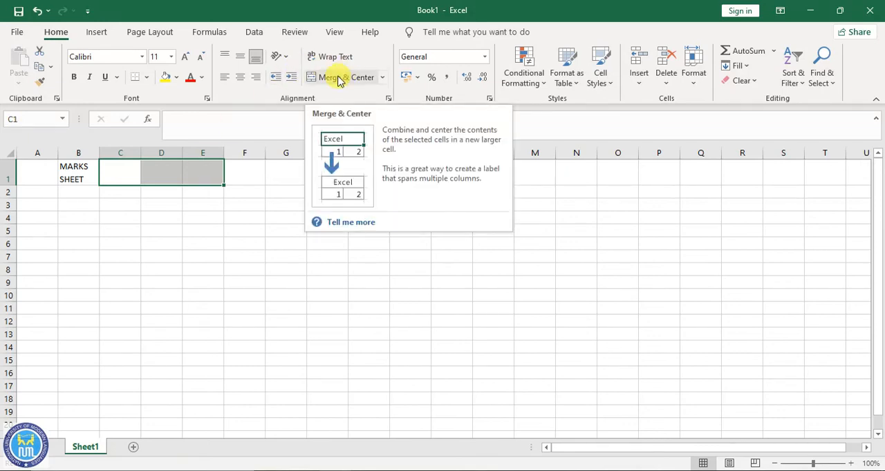
left_click(124, 170)
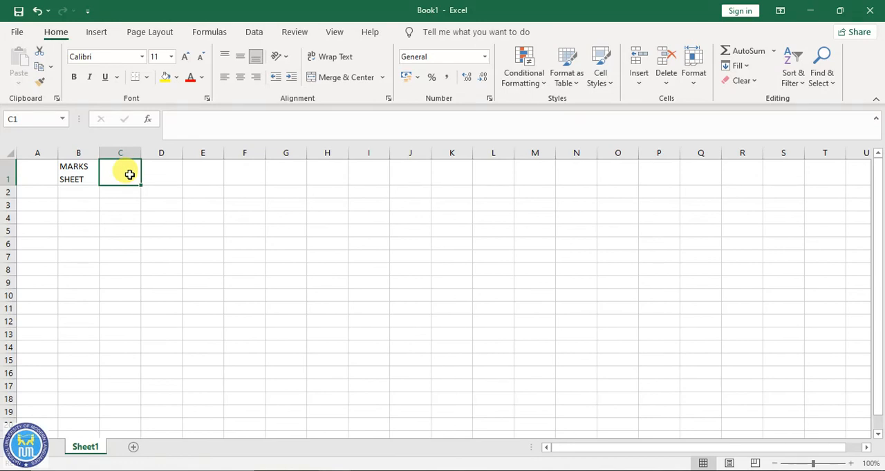
type("HERE ")
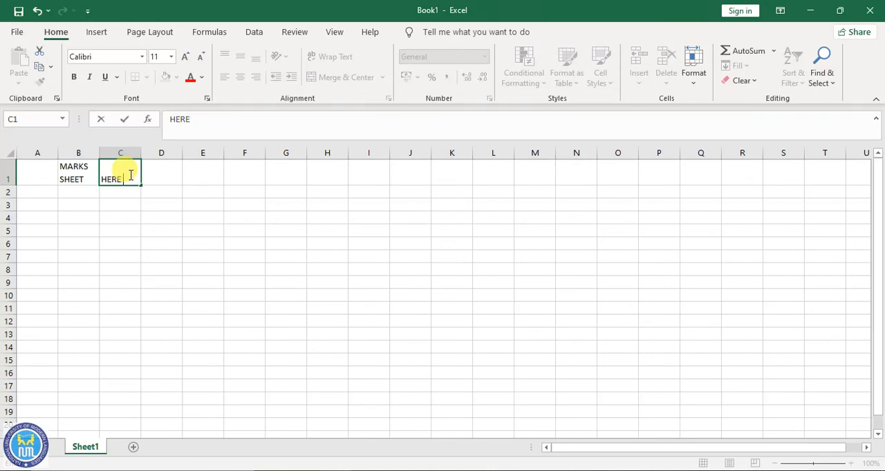
type("IS LONG TI")
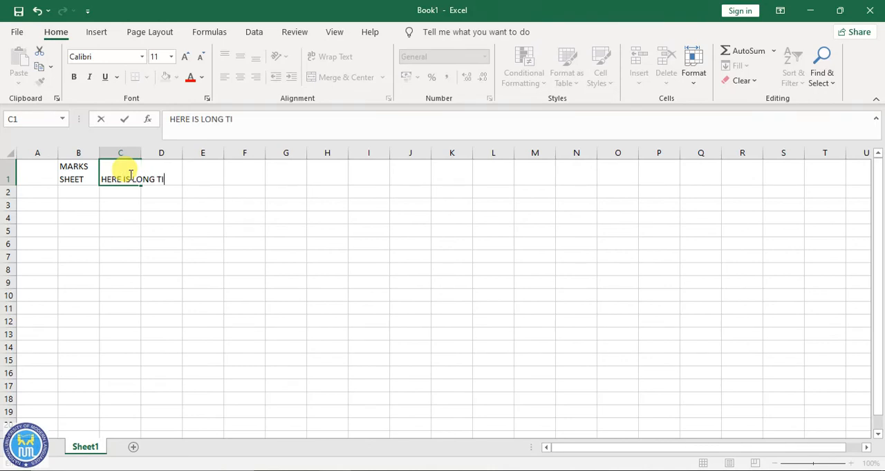
type("TLE THAT NEE")
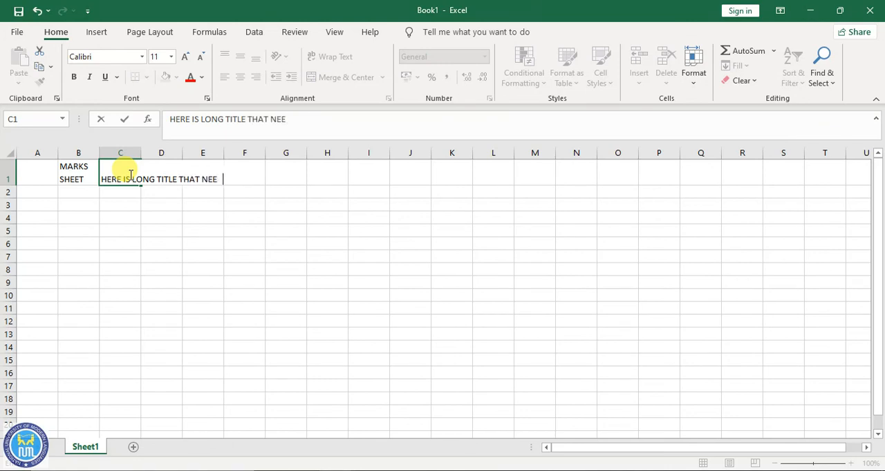
type("DS TO BE PL")
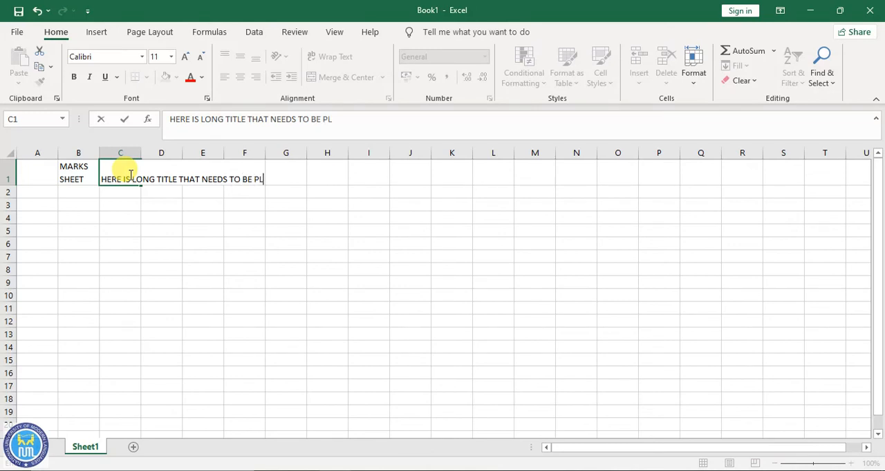
type("ACE HERE")
left_click(152, 204)
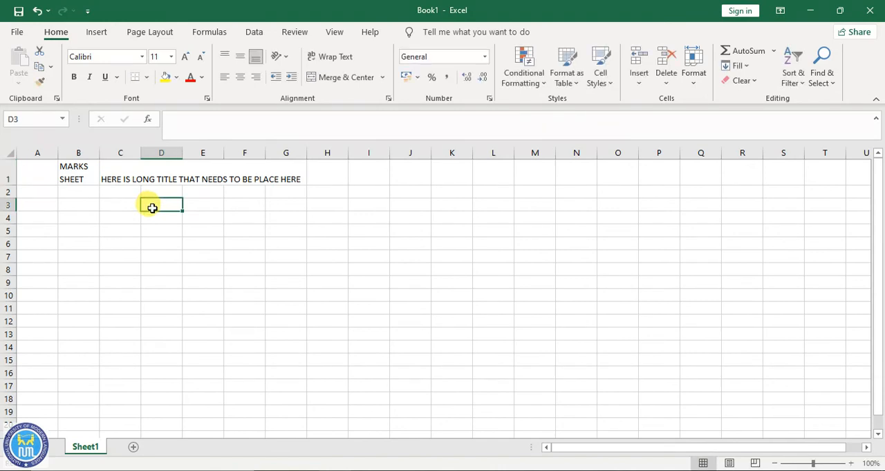
- Merge and center cells C1:G1 so the long title sits in a single cell
left_click(161, 178)
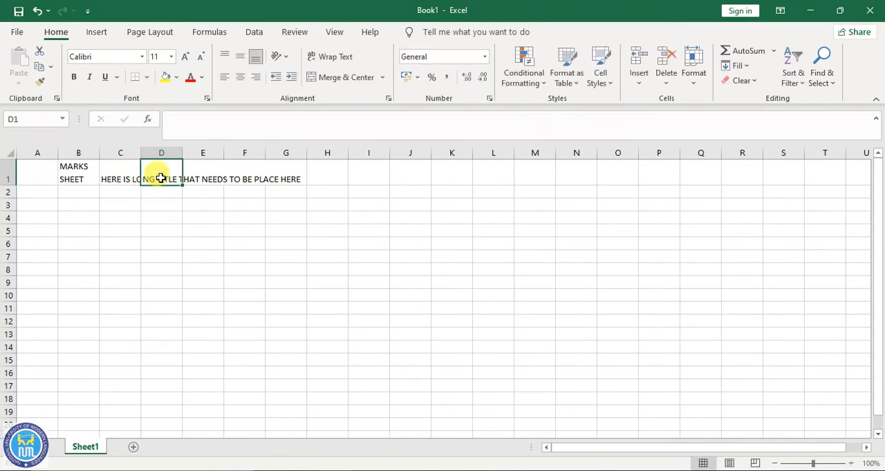
left_click(123, 179)
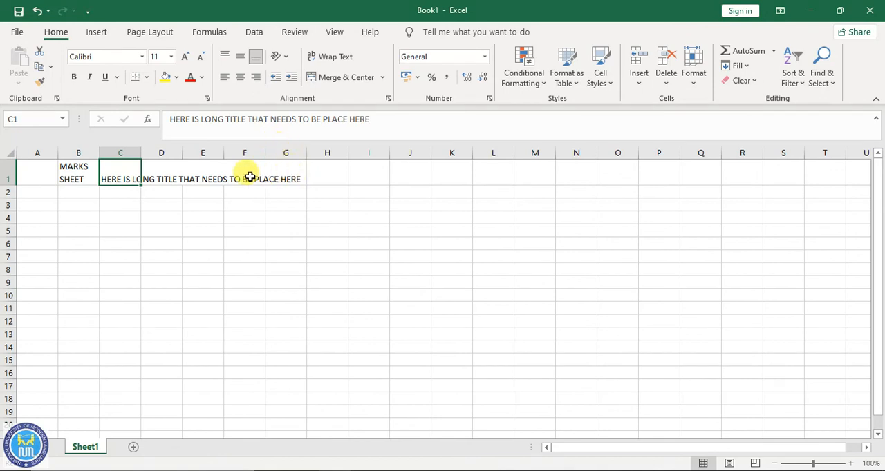
left_click_drag(120, 170, 290, 170)
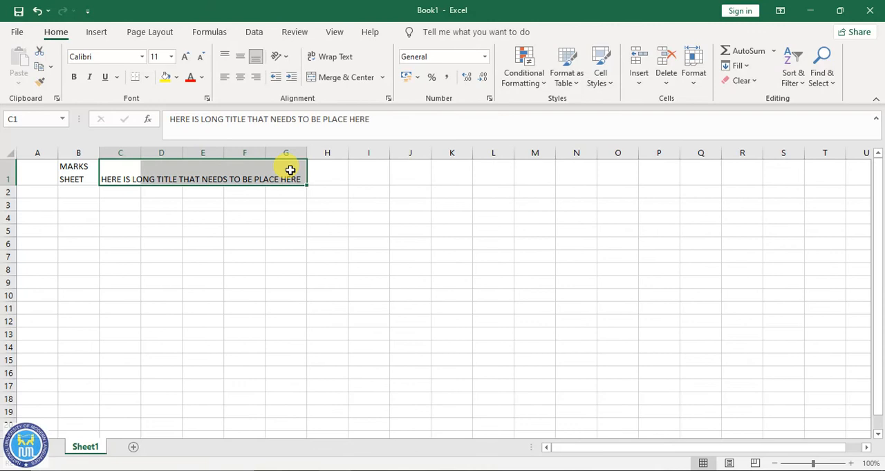
left_click(339, 78)
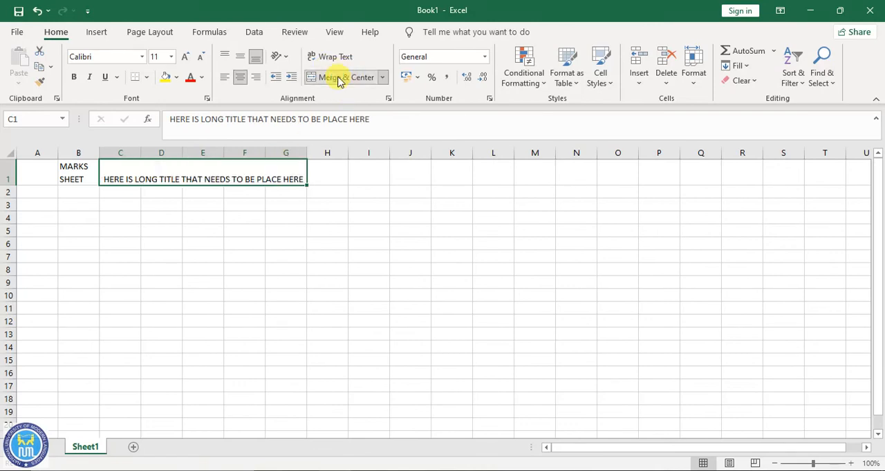